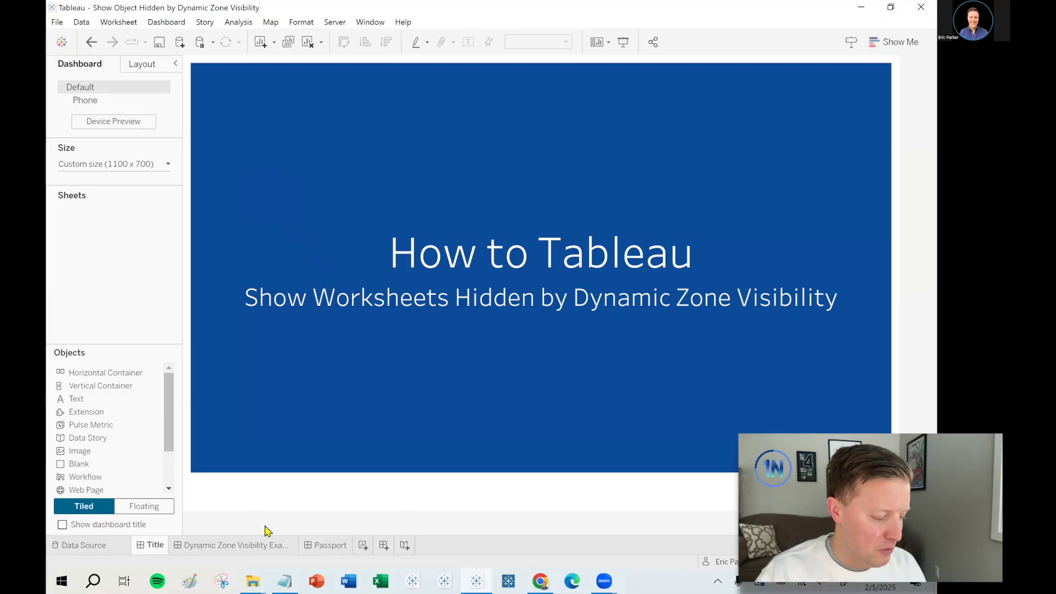
- Switch to the 'Dynamic Zone Visibility Example' dashboard showing the Life Expectancy - Map (2012) world map
click(255, 547)
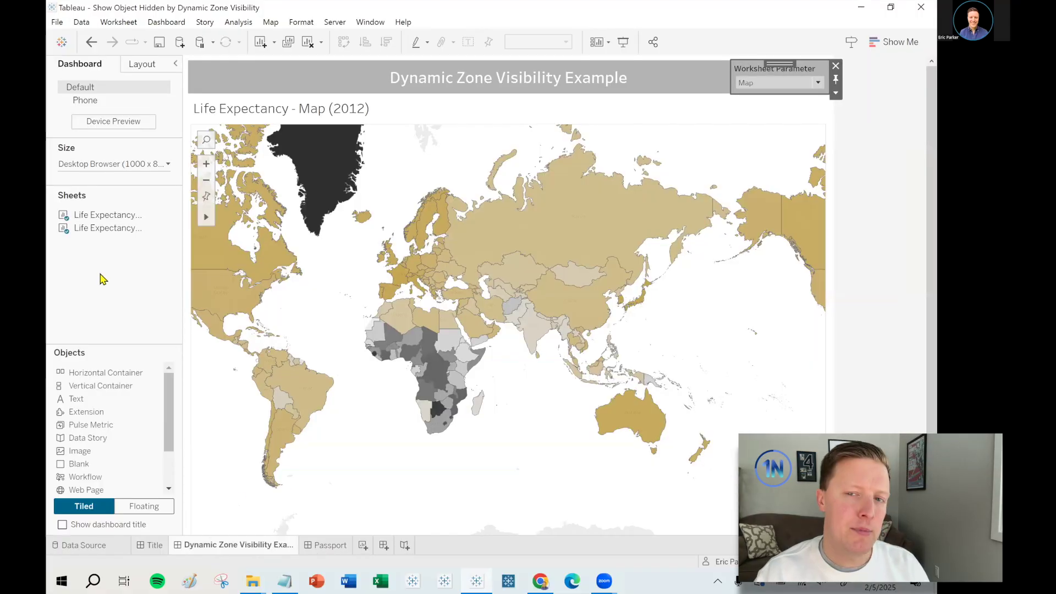
click(872, 123)
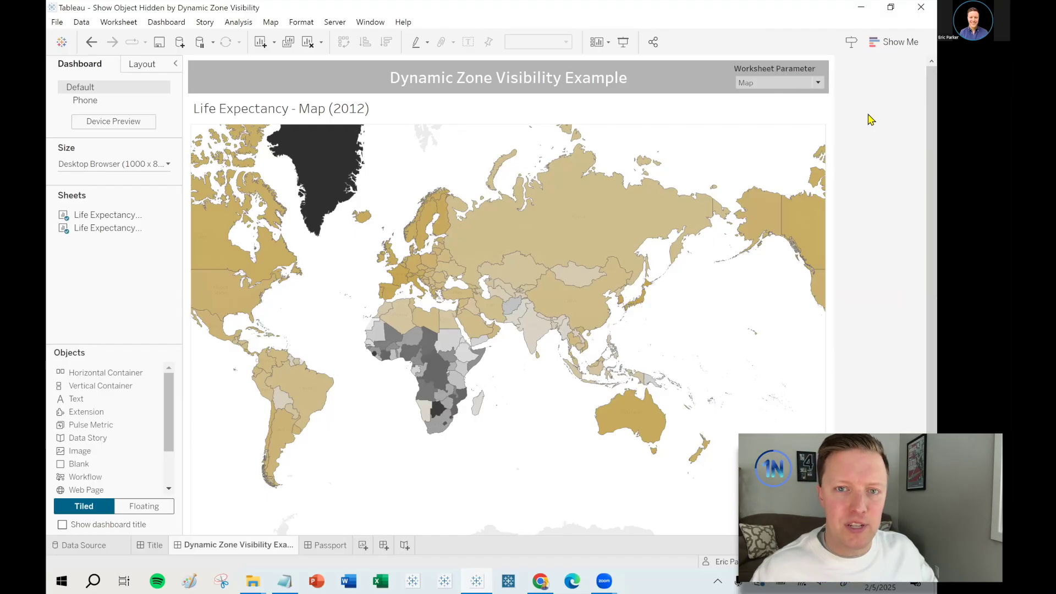
click(781, 88)
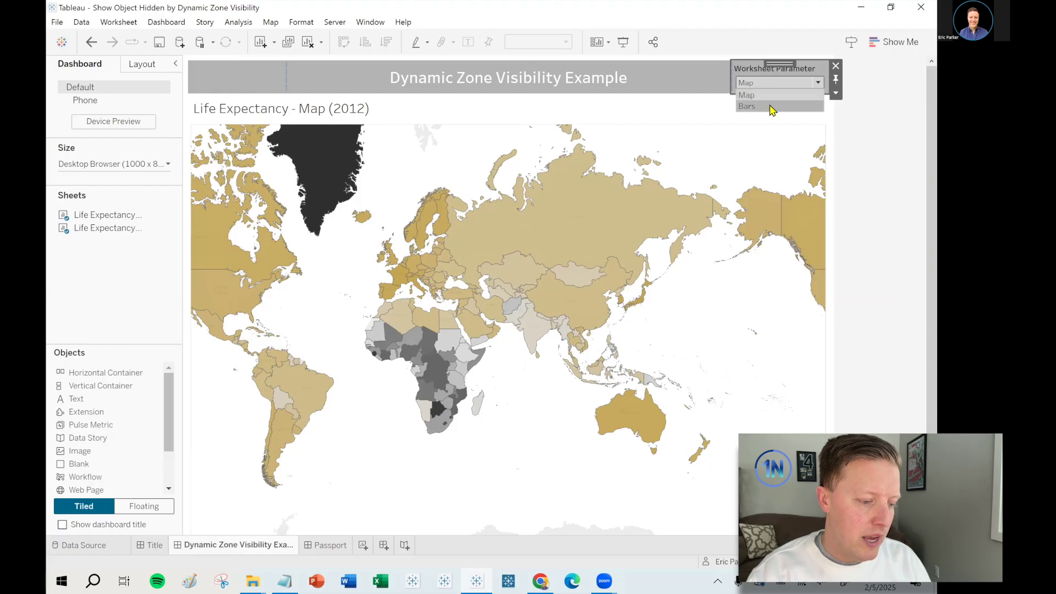
click(772, 108)
click(778, 86)
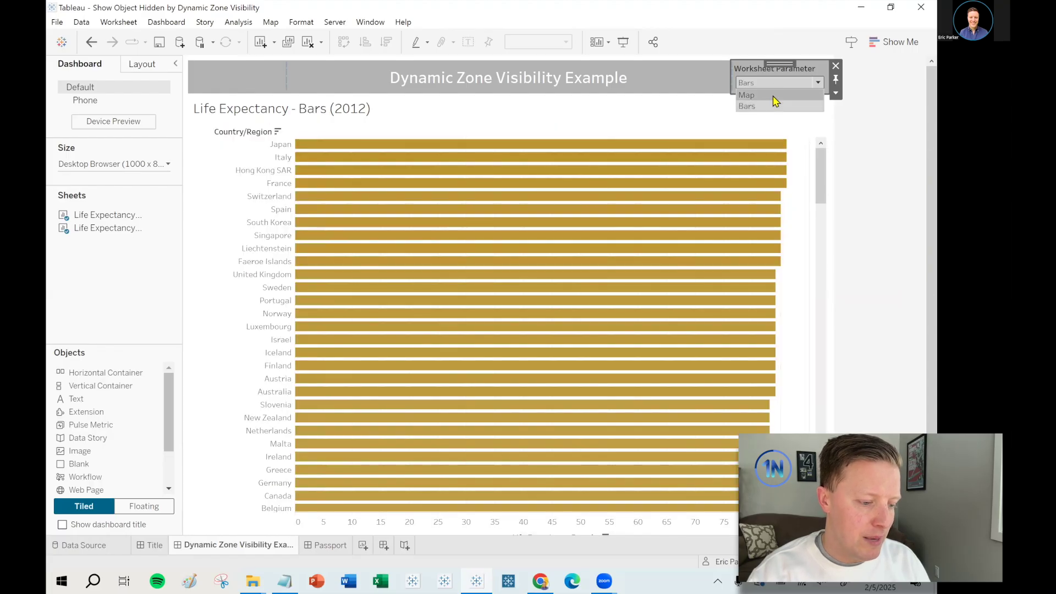
click(782, 100)
click(899, 126)
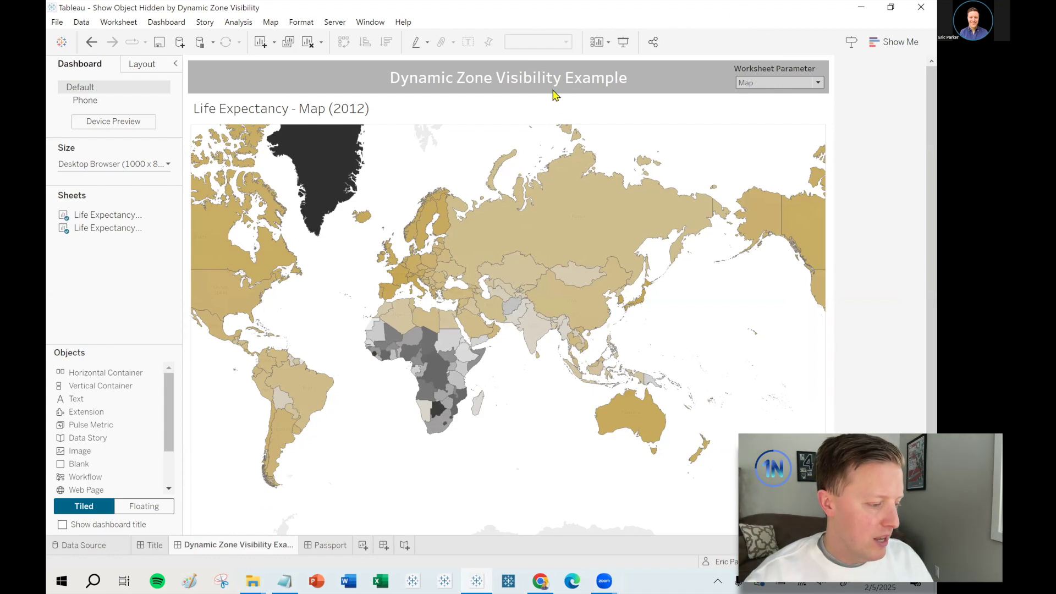
click(564, 120)
click(142, 65)
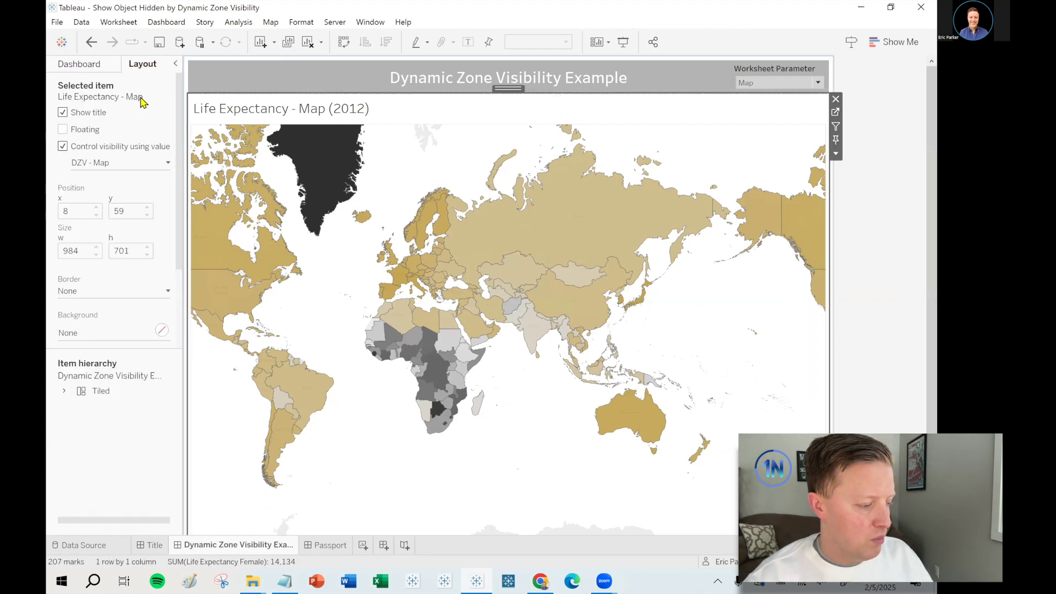
mouse_move(47, 126)
mouse_down()
mouse_move(183, 177)
mouse_move(156, 184)
mouse_move(185, 231)
mouse_up()
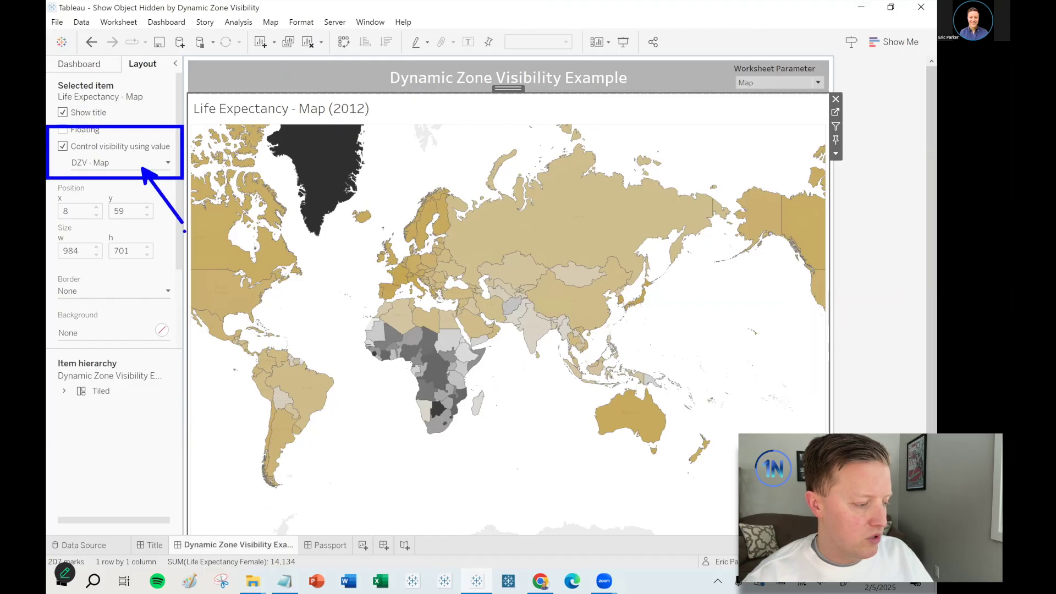
click(759, 86)
click(764, 83)
click(765, 108)
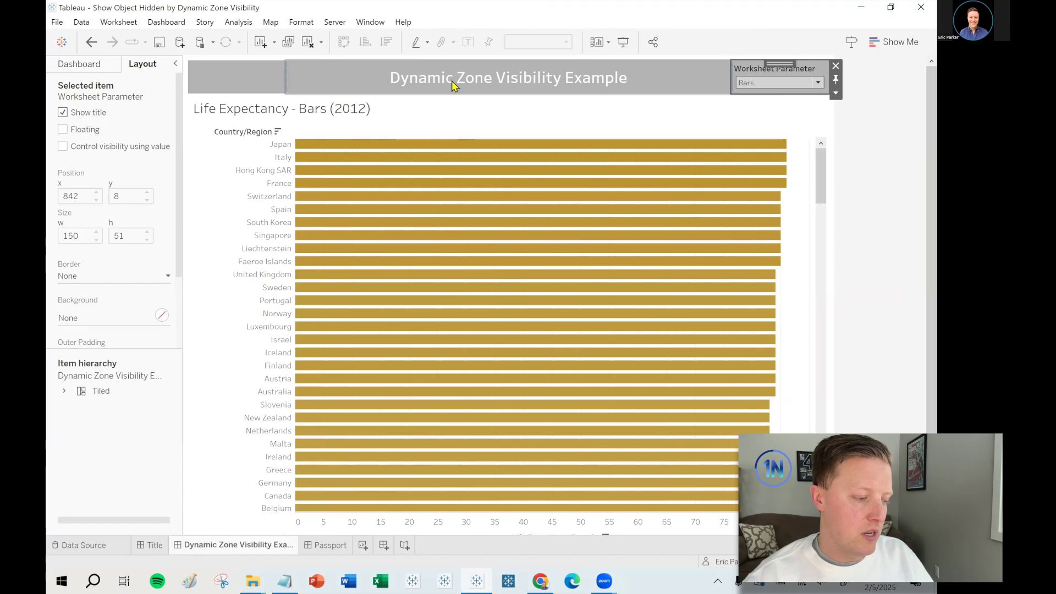
mouse_move(401, 150)
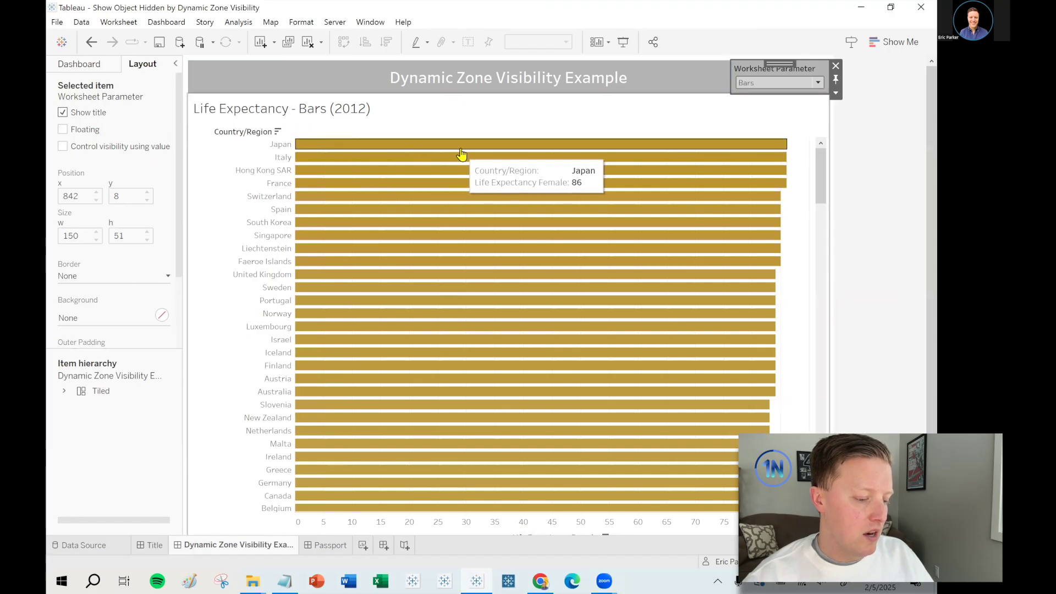
click(753, 83)
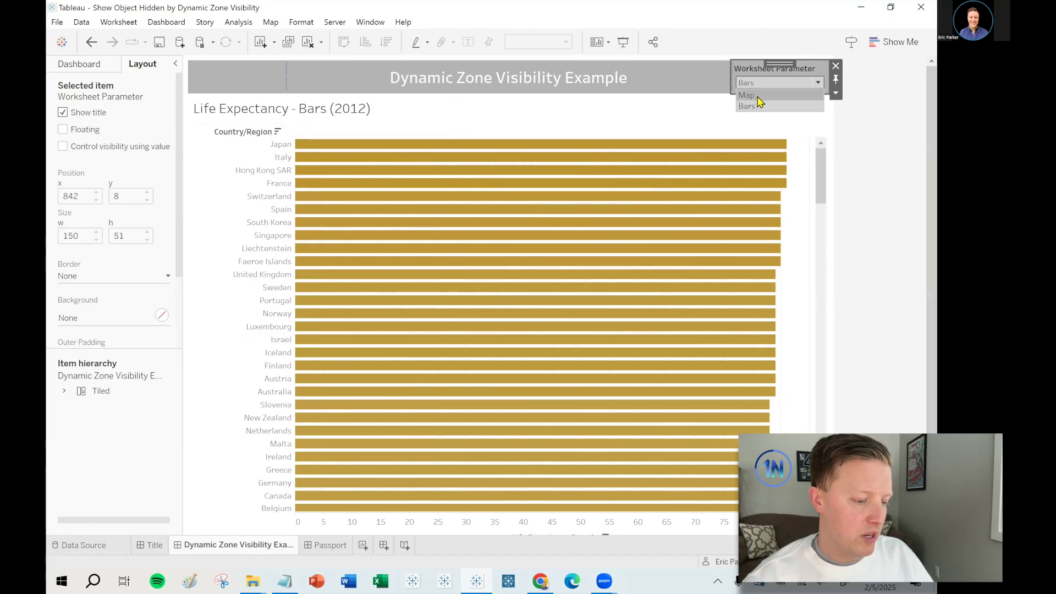
click(757, 97)
click(837, 124)
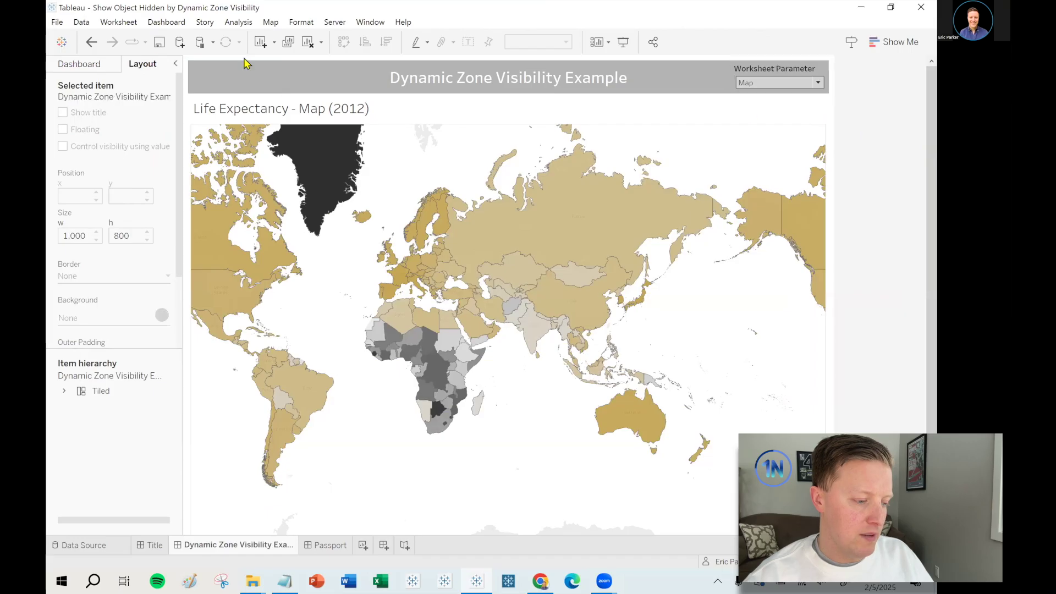
click(96, 65)
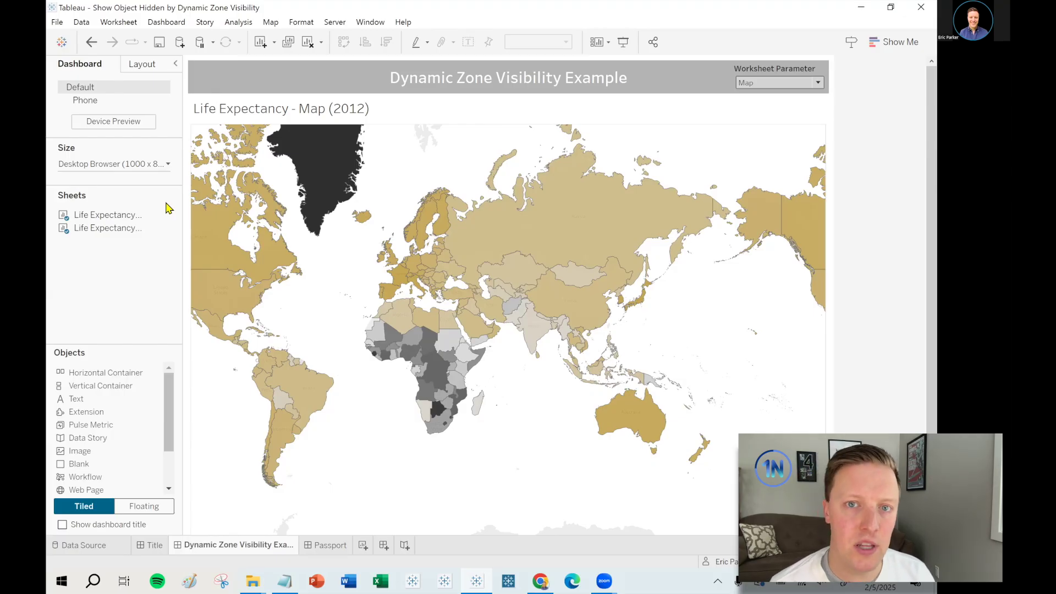
- Set the Worksheet Parameter to Bars, then back to Map
click(795, 83)
click(781, 108)
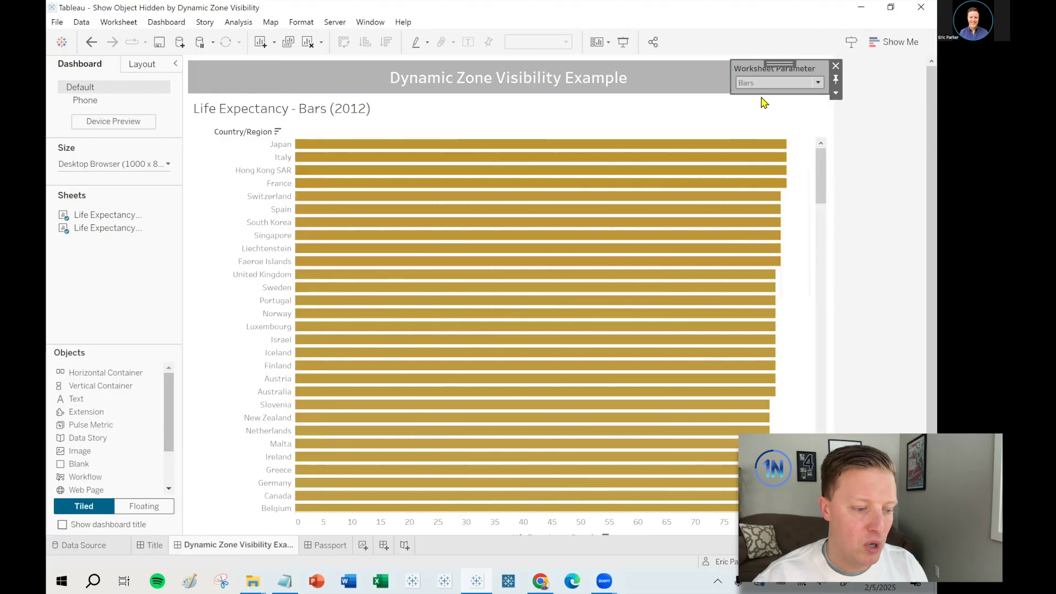
click(748, 83)
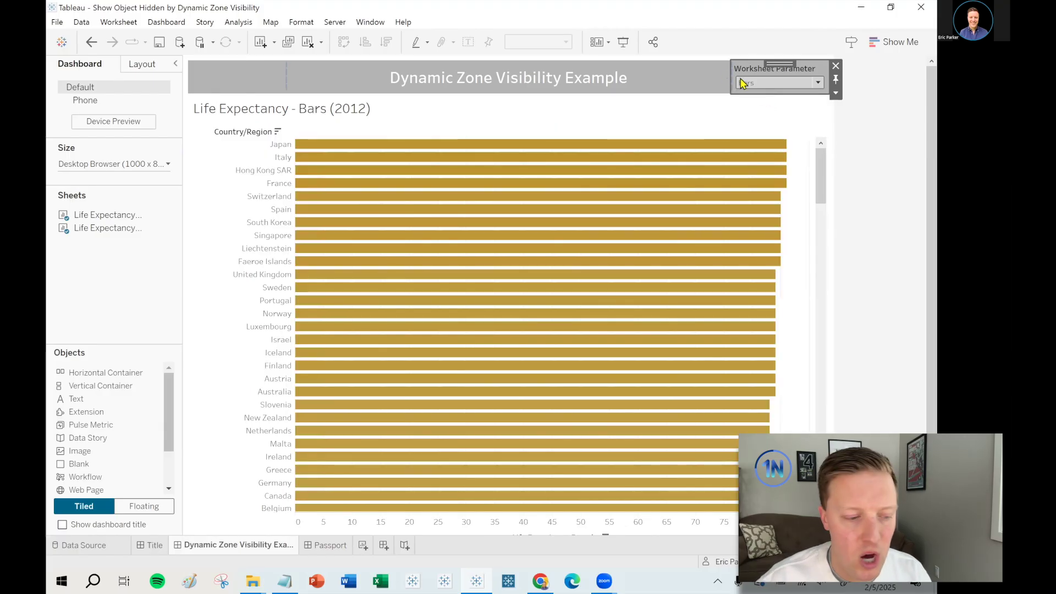
click(757, 96)
- Widen the side panel so the Life Expectancy - Map and Life Expectancy - Bars names show in full
mouse_move(174, 220)
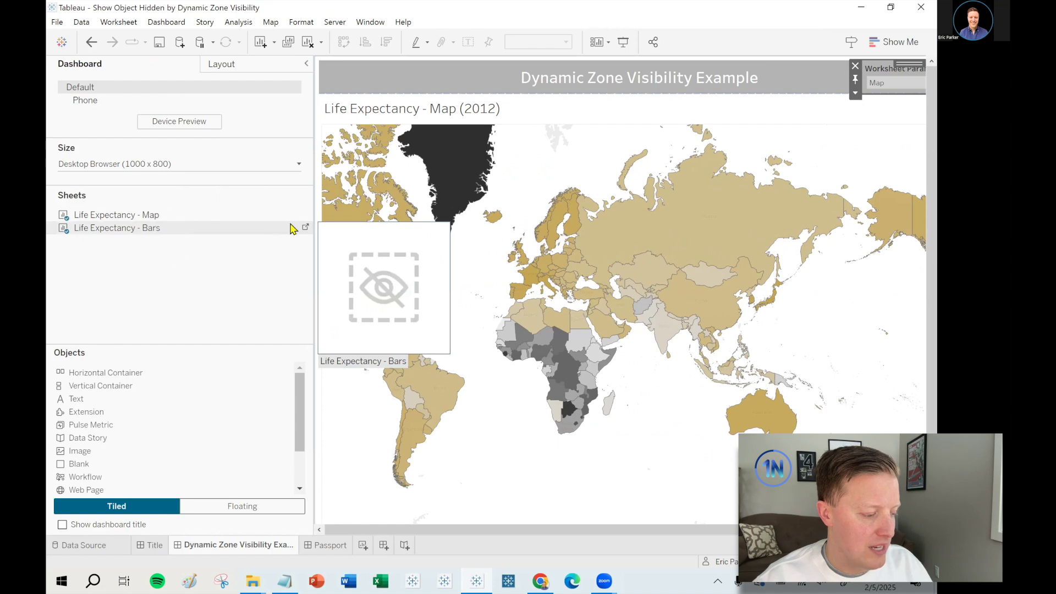
drag(314, 225, 212, 234)
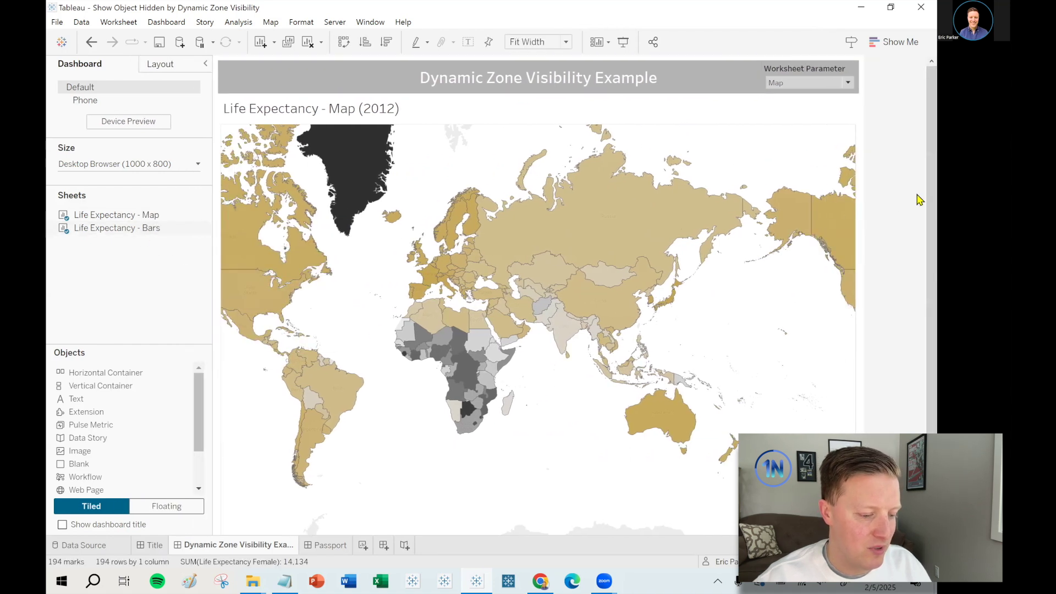
click(836, 226)
scroll(529, 419, down, 2)
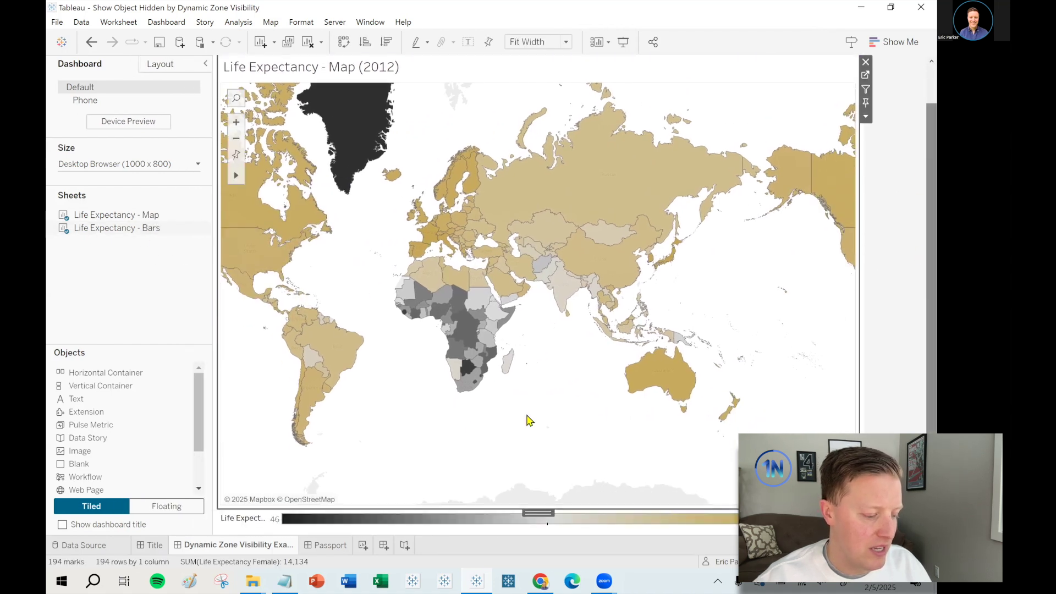
click(919, 404)
scroll(919, 379, up, 2)
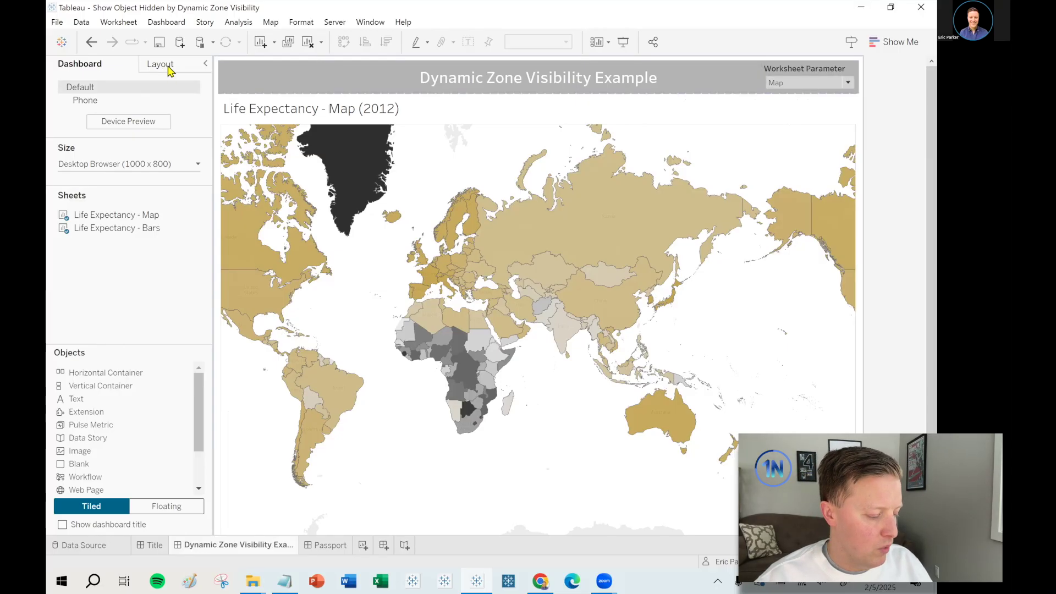
- Show the Layout pane with the dashboard's item hierarchy and give it more width
drag(168, 69, 206, 142)
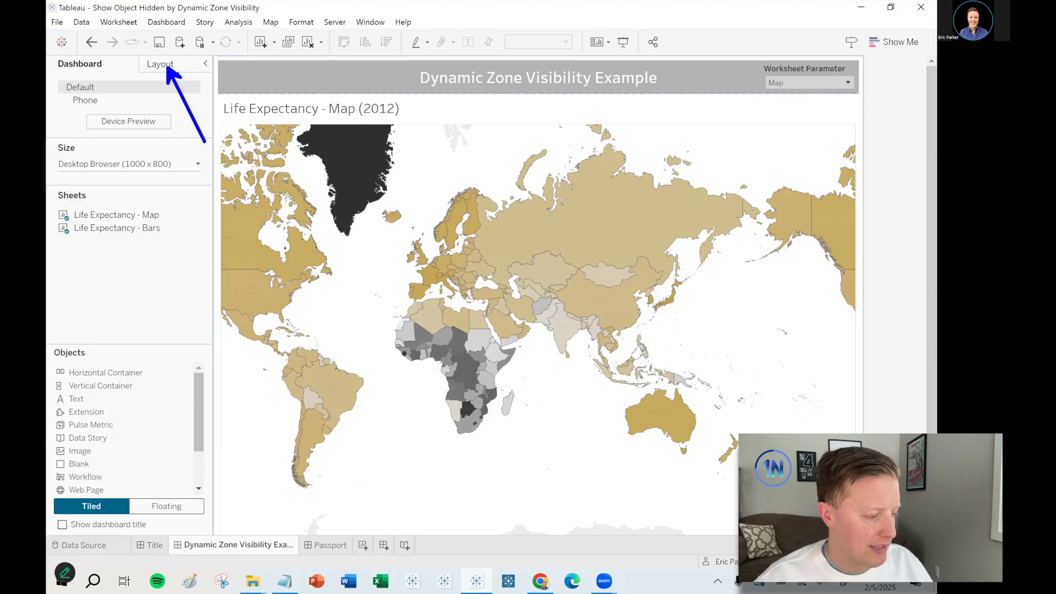
click(168, 68)
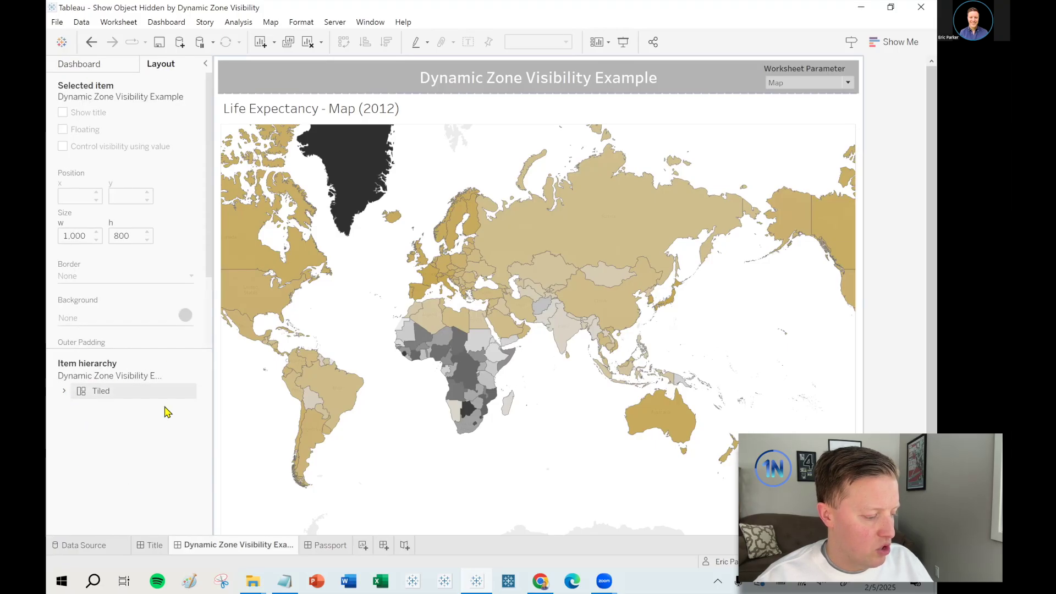
drag(211, 292, 232, 292)
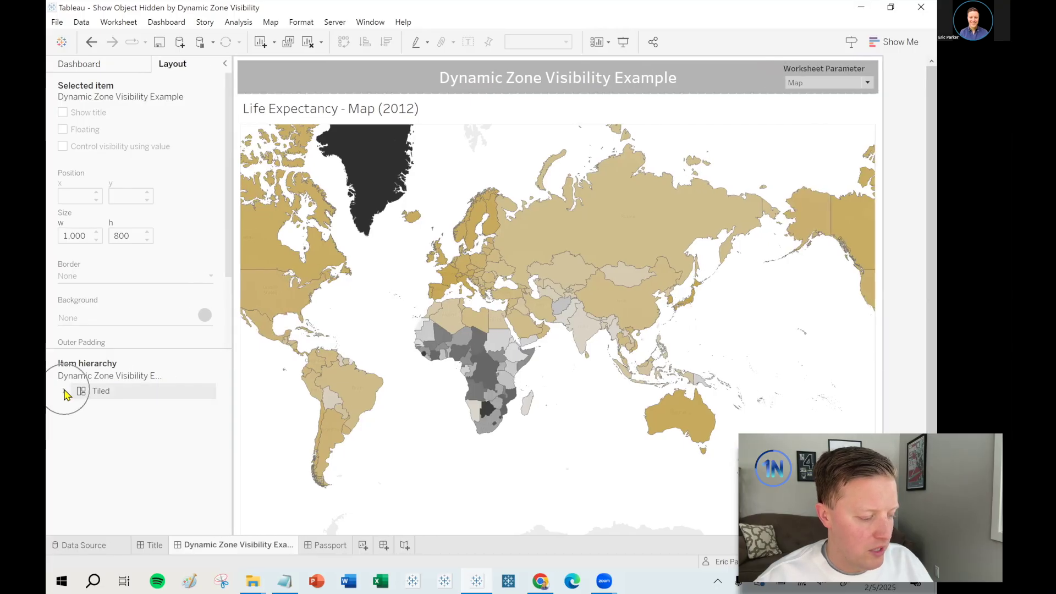
- Expand Tiled and both Horizontal Containers, then inspect the Blank, title and Worksheet Parameter items
click(64, 392)
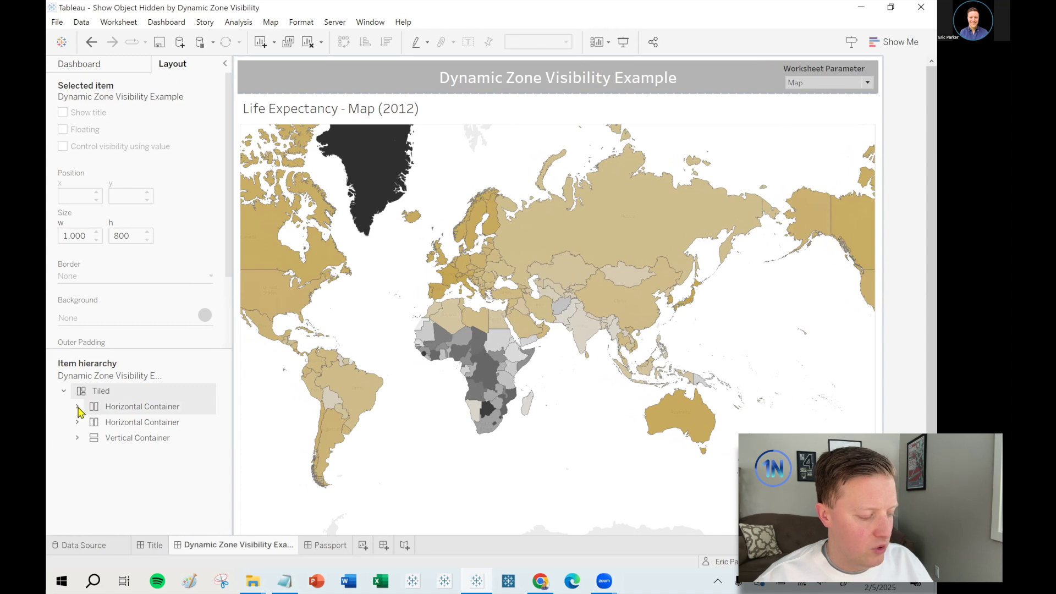
click(77, 407)
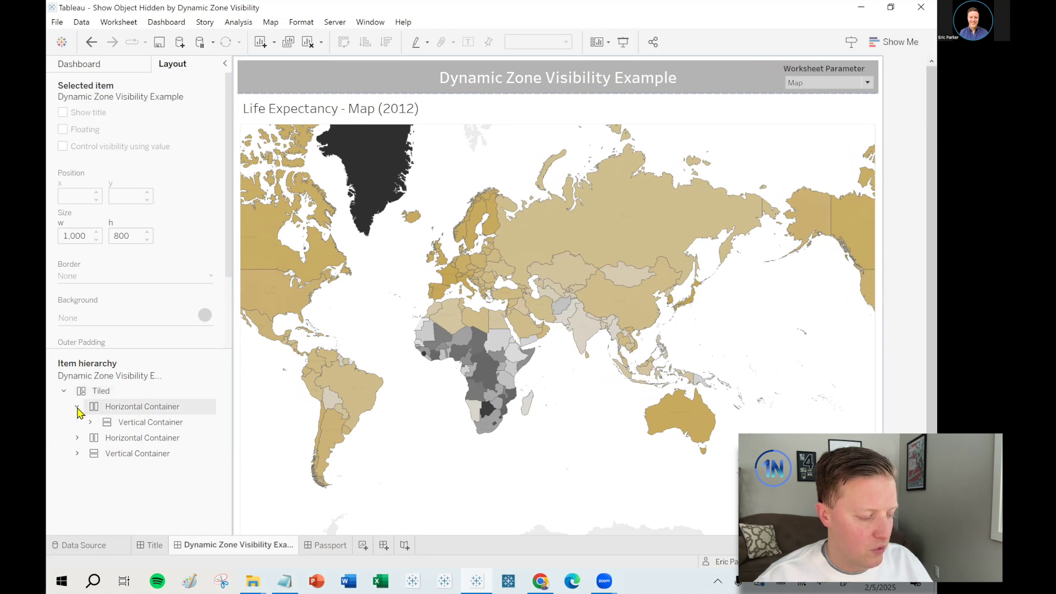
click(77, 439)
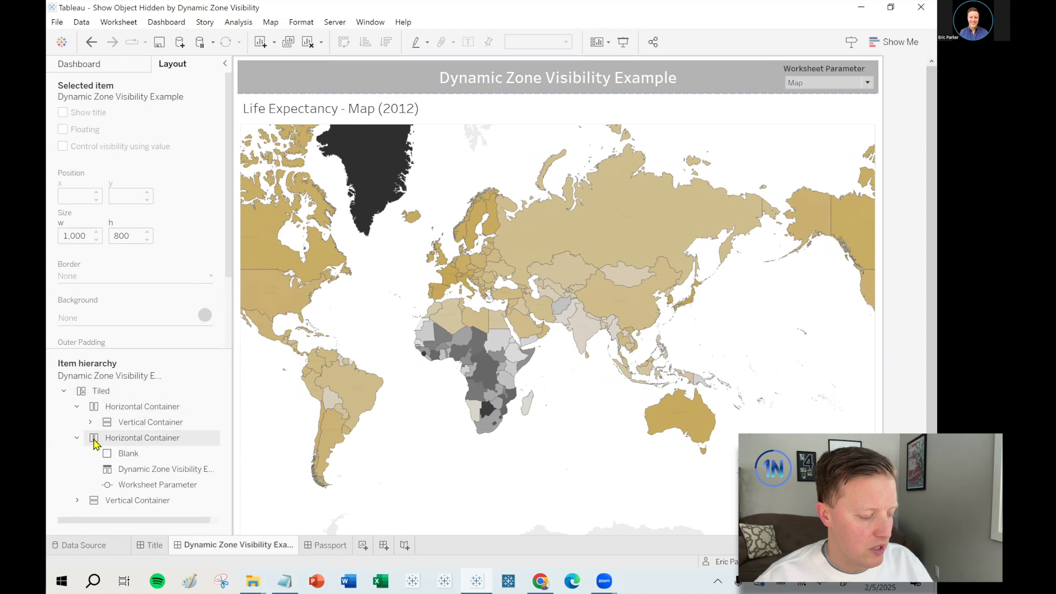
click(160, 486)
click(163, 471)
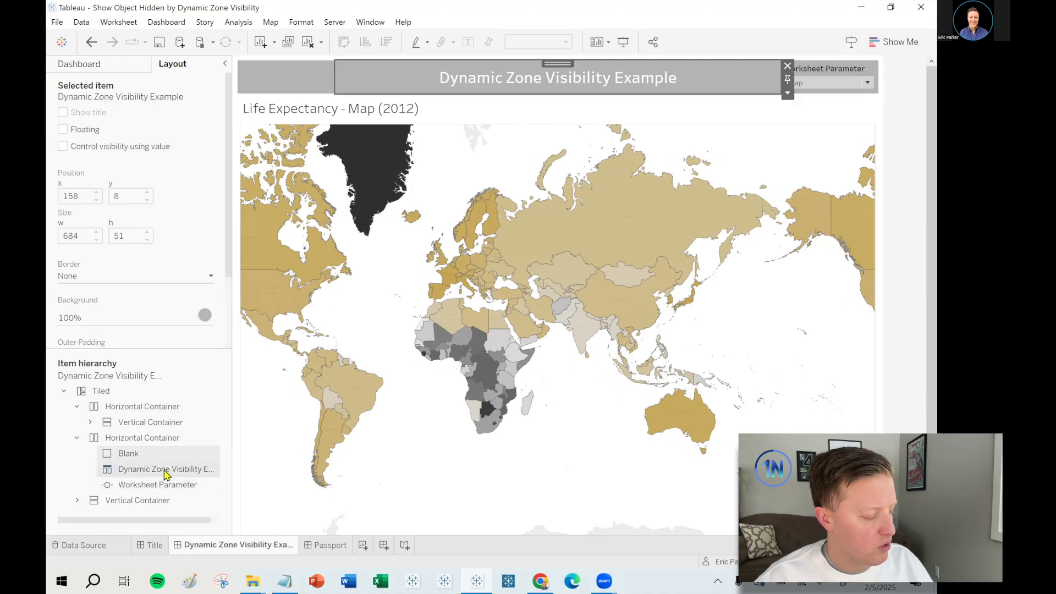
click(141, 454)
click(147, 471)
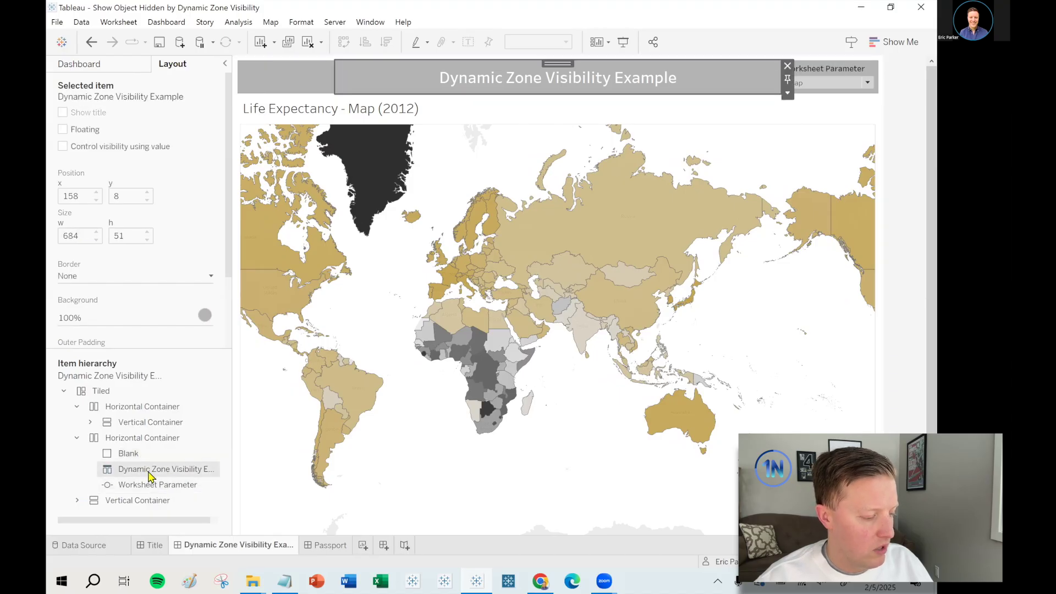
click(153, 486)
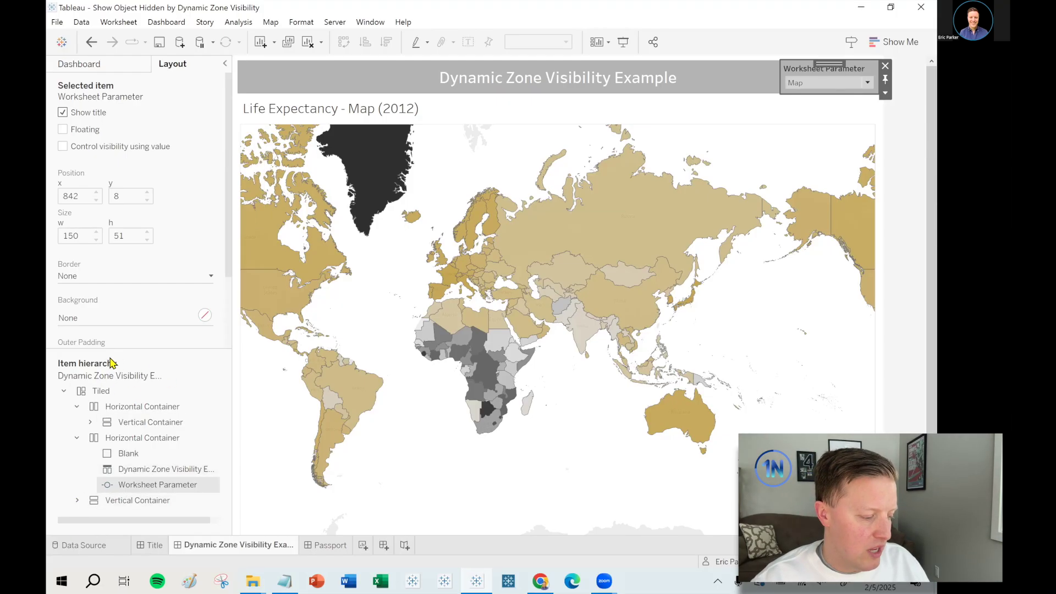
- Select the Map sheet and expand the hierarchy to bring up the Life Expectancy - Bars item's context menu
click(524, 115)
scroll(154, 418, down, 2)
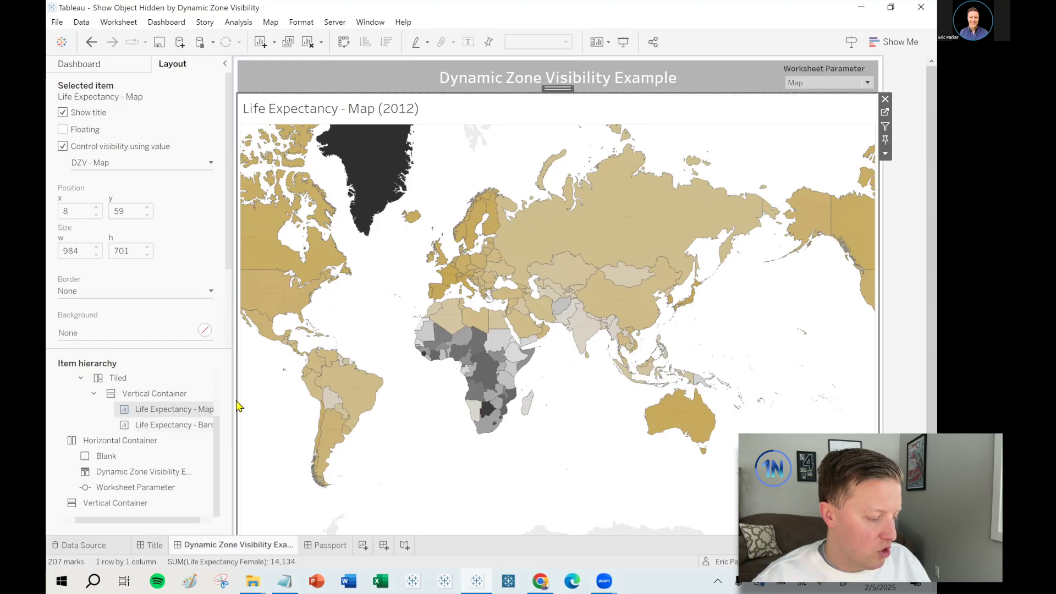
drag(239, 406, 341, 404)
scroll(275, 444, up, 3)
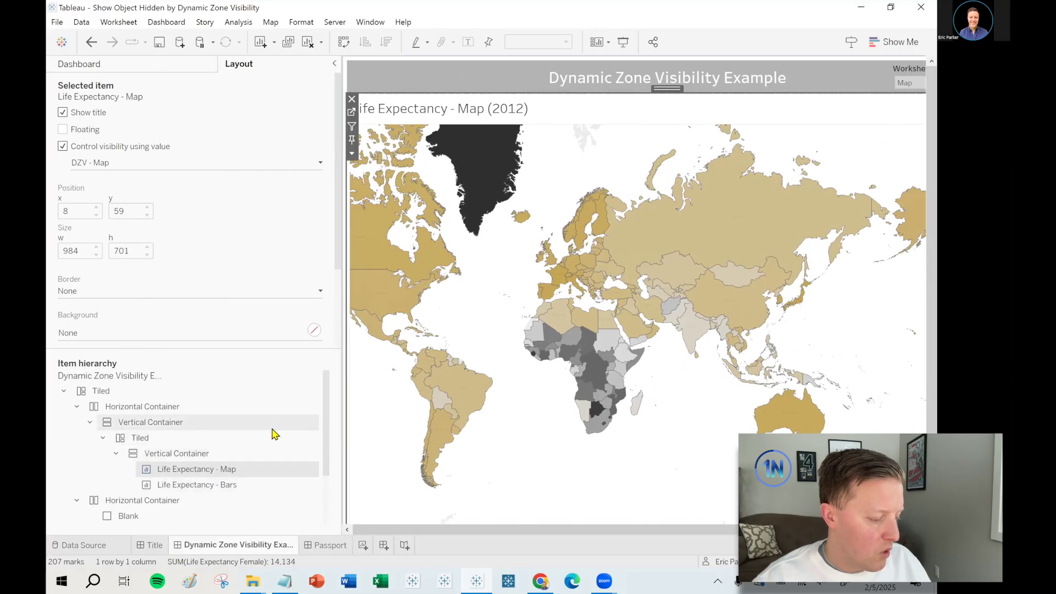
mouse_move(213, 454)
mouse_down()
mouse_move(126, 470)
mouse_move(211, 478)
mouse_move(241, 469)
mouse_move(214, 447)
mouse_move(174, 444)
mouse_up()
mouse_move(132, 471)
mouse_down()
mouse_move(227, 499)
mouse_move(175, 471)
mouse_move(147, 471)
mouse_up()
key(Escape)
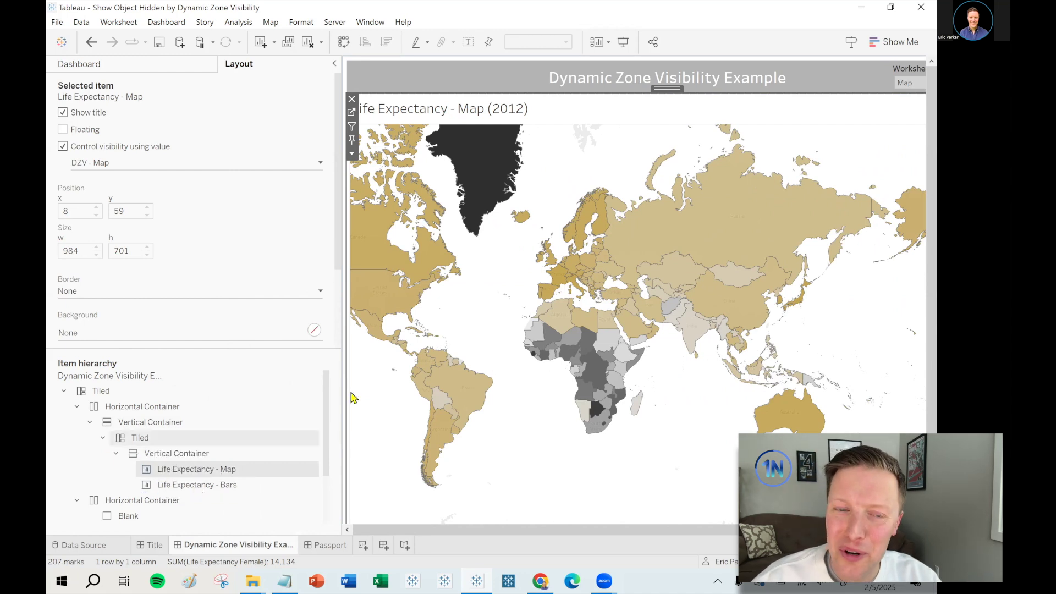
mouse_move(587, 263)
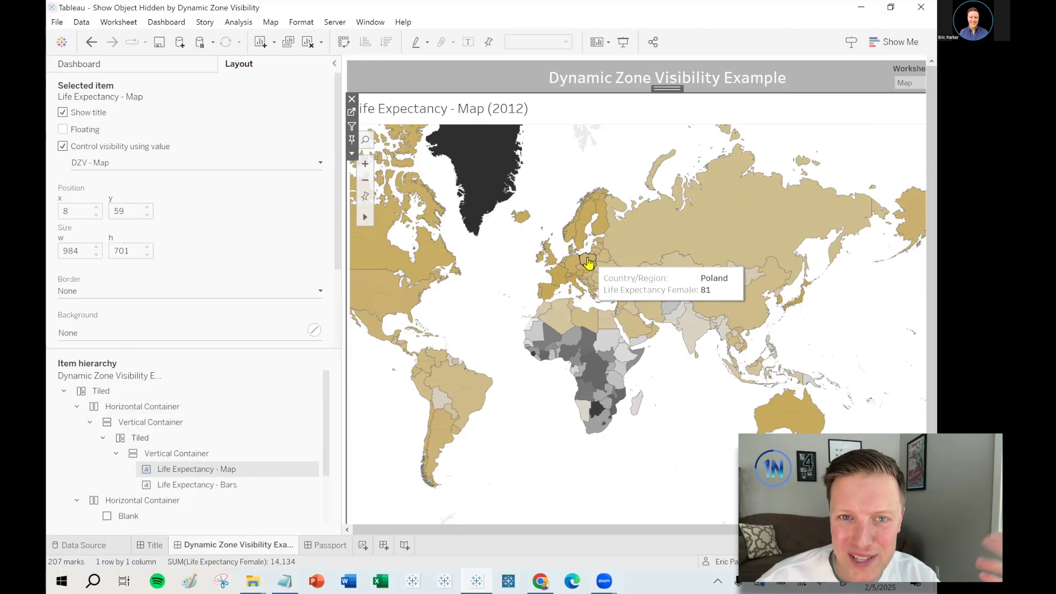
right_click(194, 487)
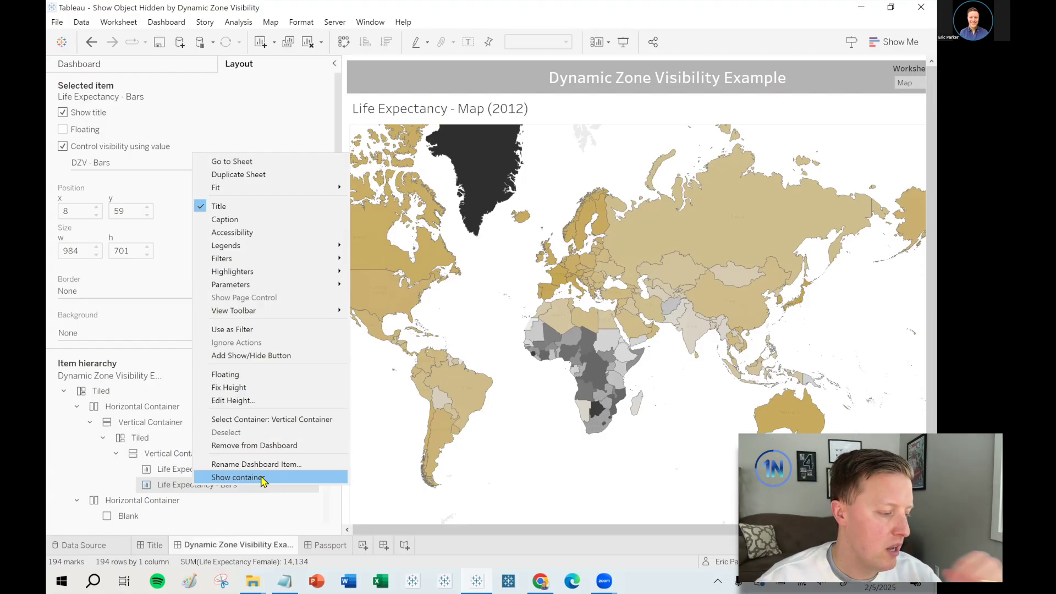
click(169, 484)
click(195, 469)
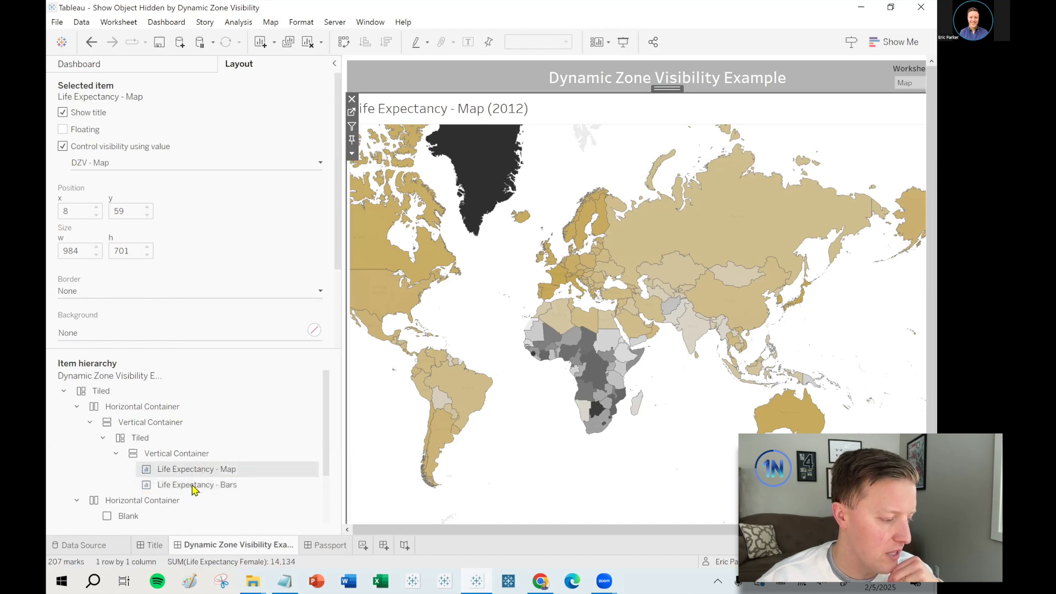
click(198, 485)
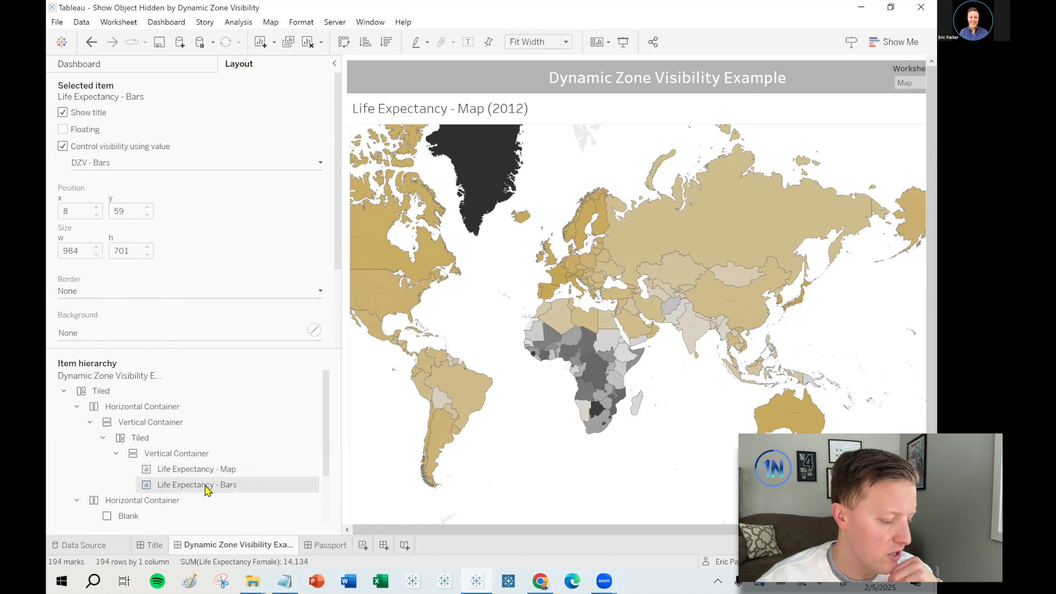
click(62, 147)
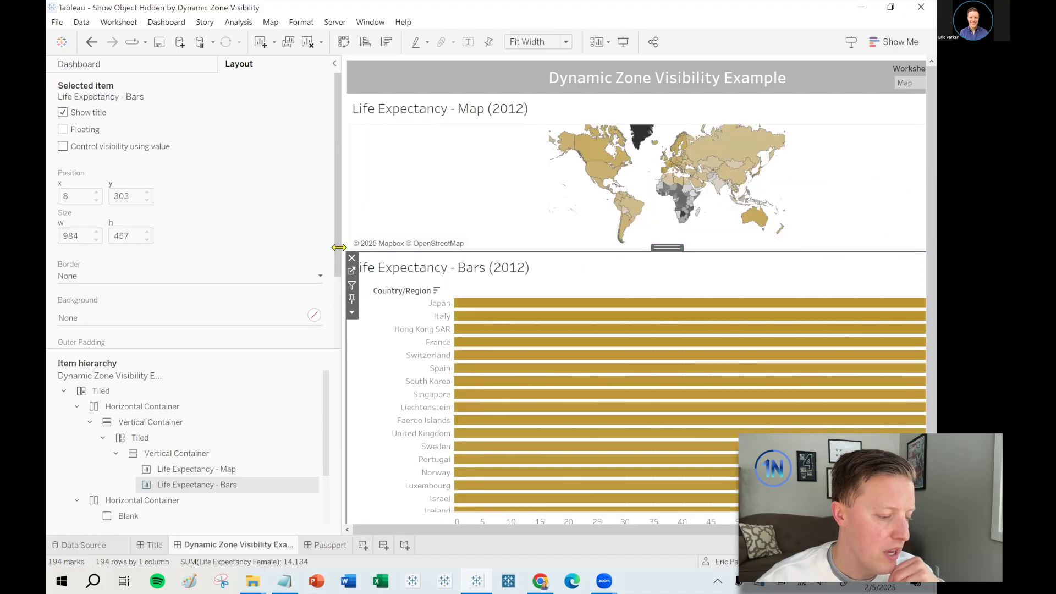
click(92, 42)
right_click(187, 486)
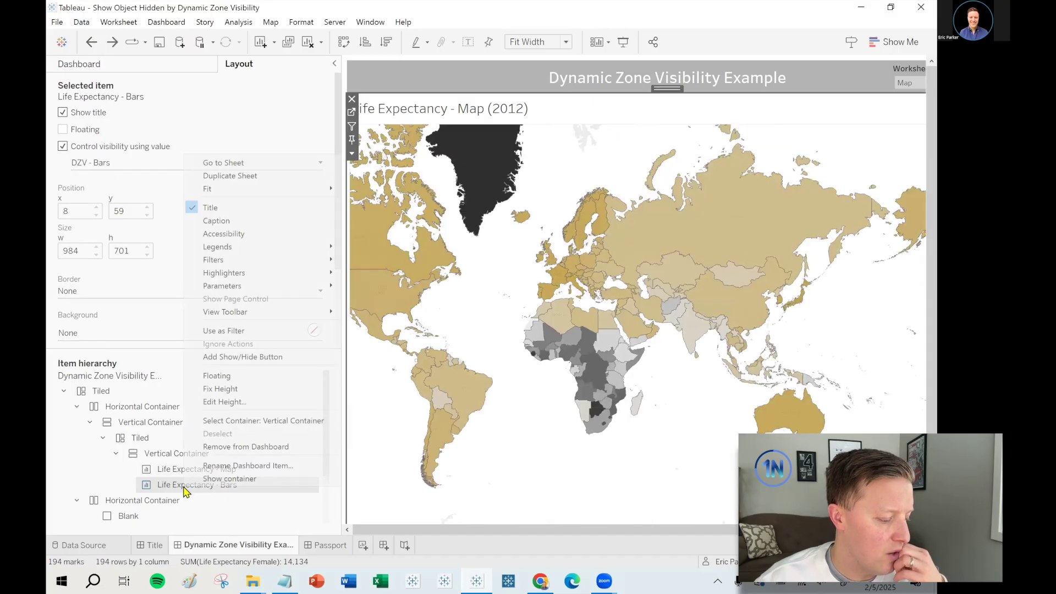